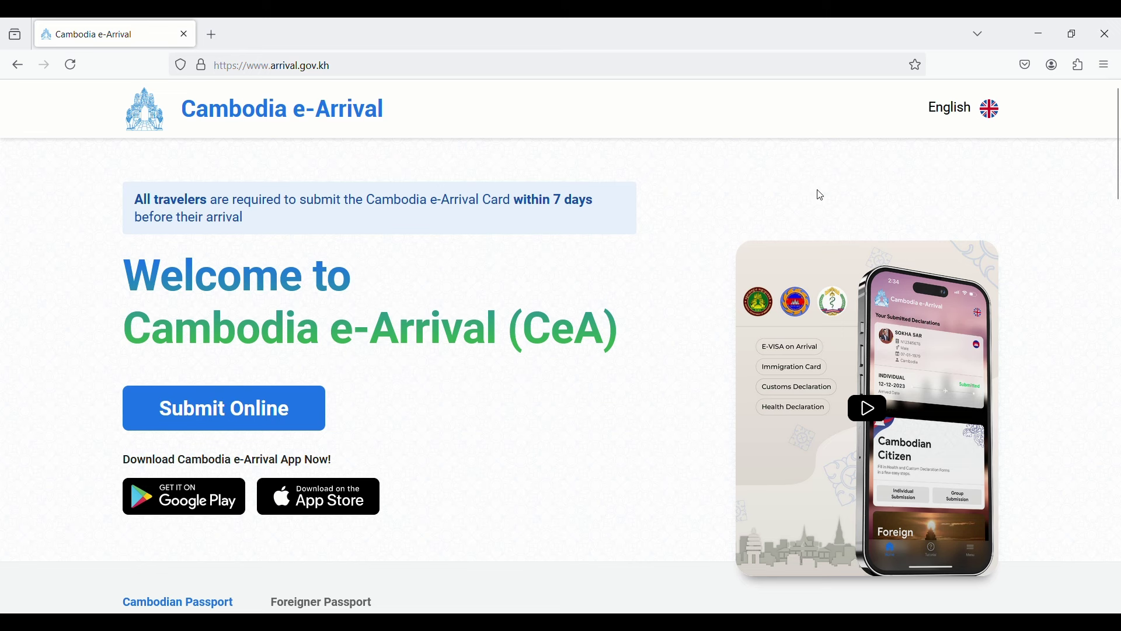
- Keep the site in English and start an online submission without an account
click(962, 117)
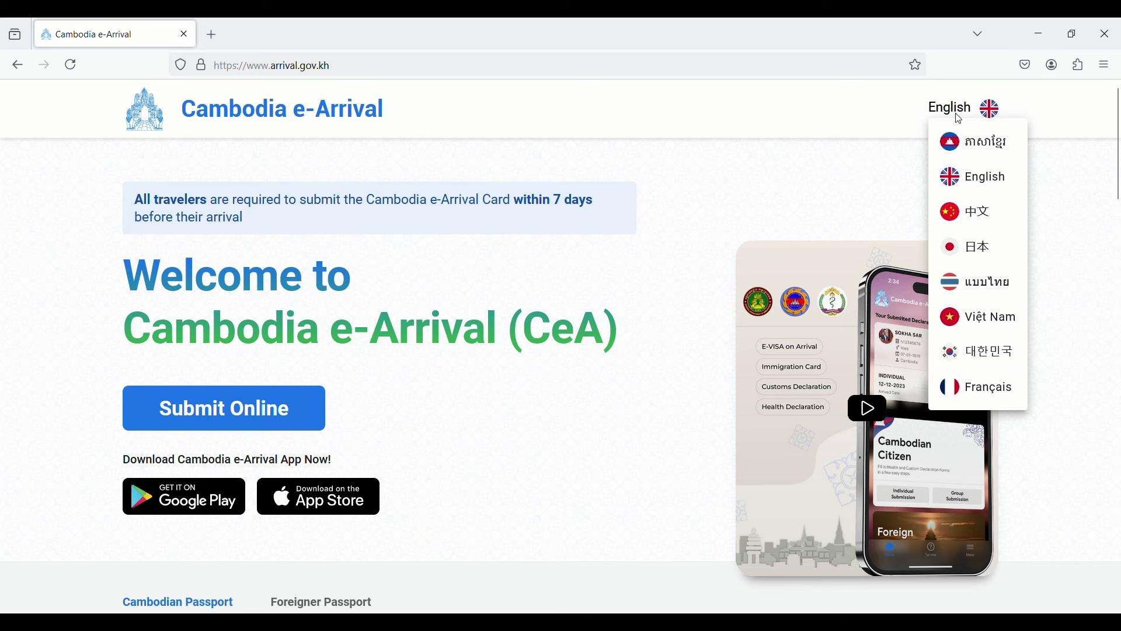
click(962, 118)
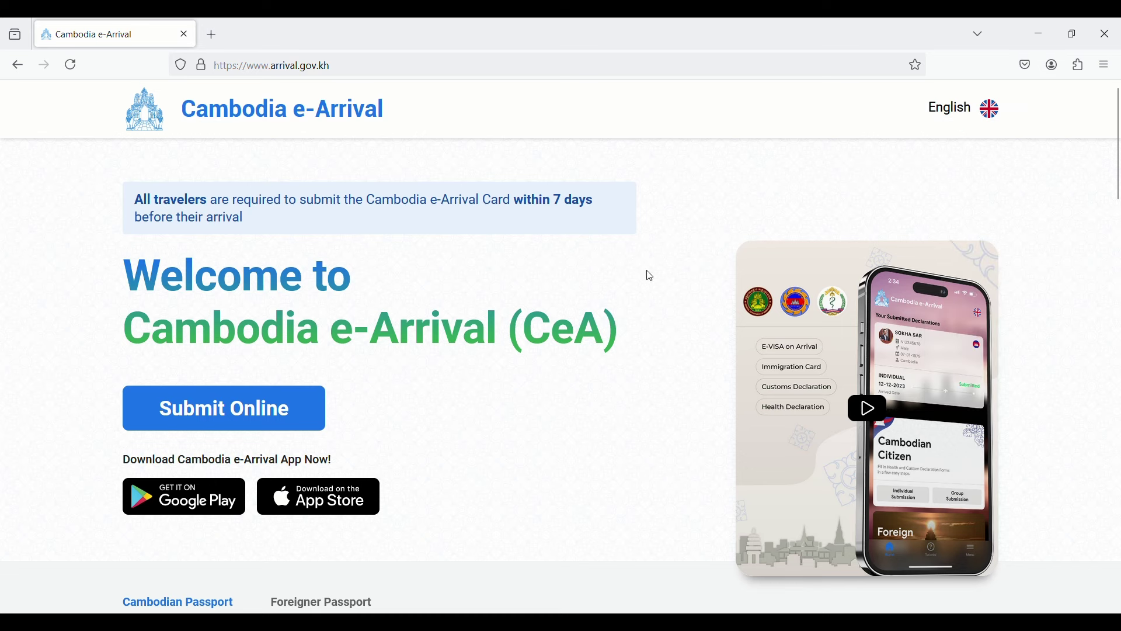
click(243, 411)
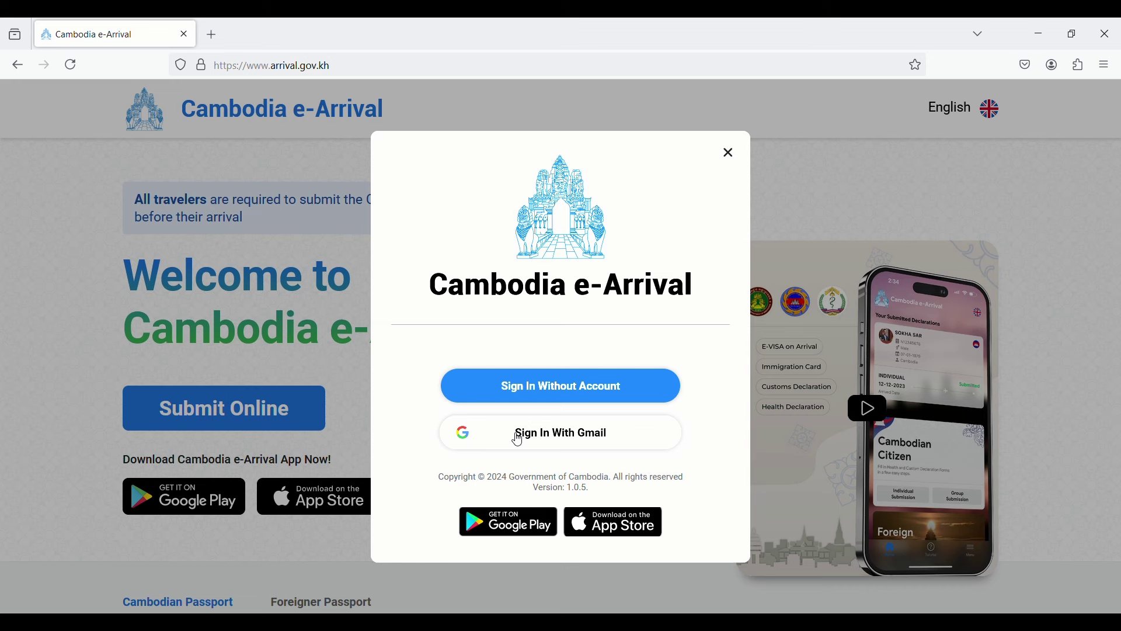
click(517, 390)
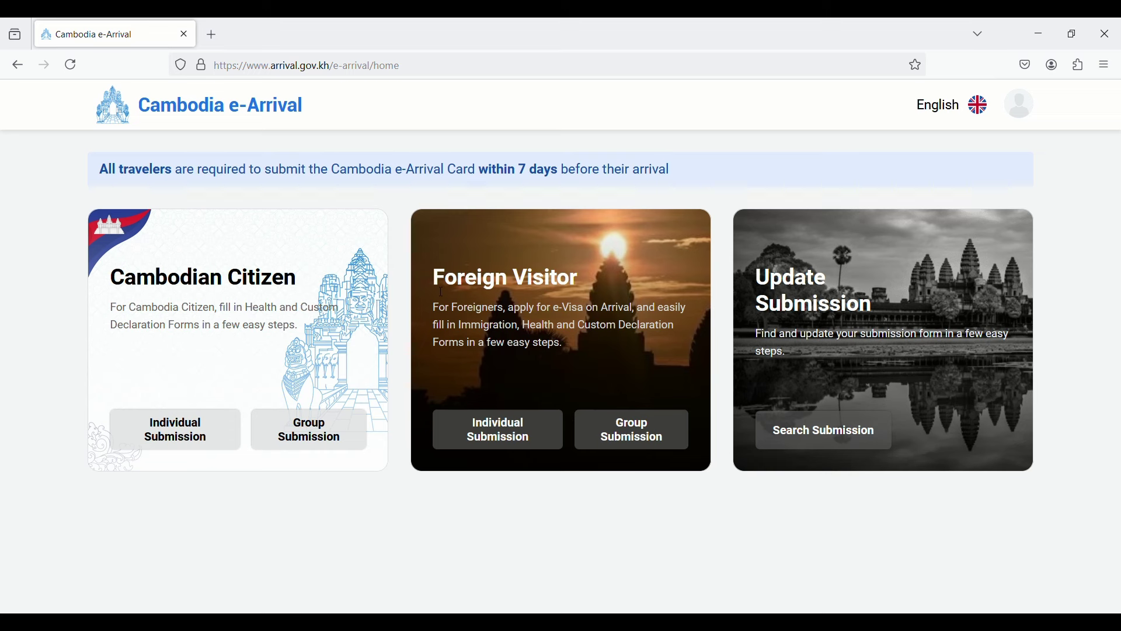
- Begin a foreign-visitor Individual Submission
drag(437, 280, 584, 271)
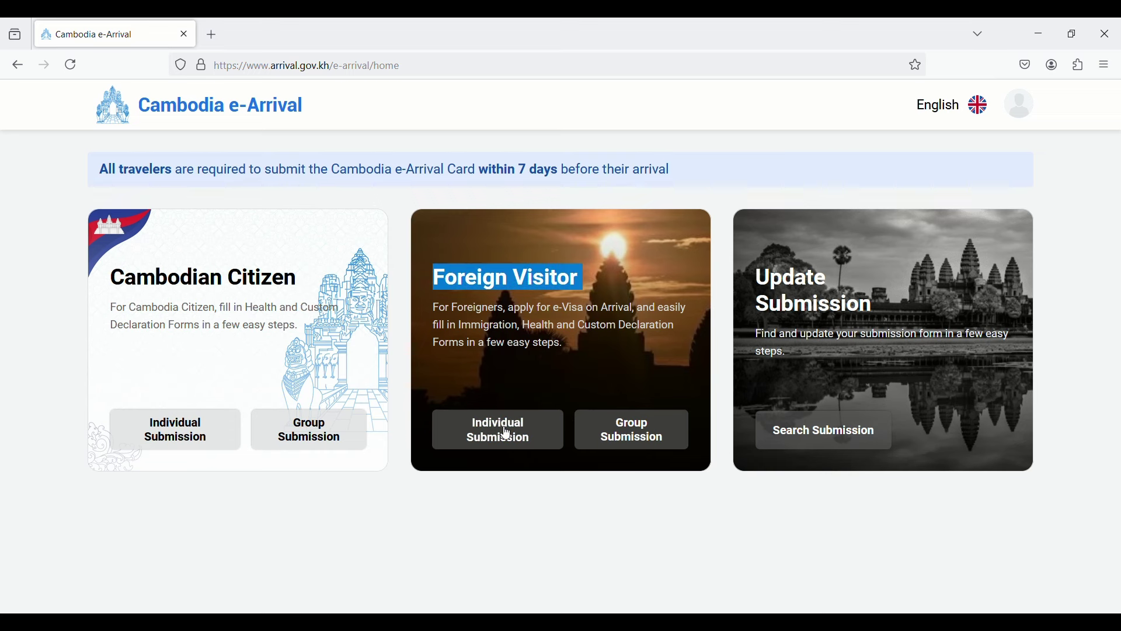
click(496, 385)
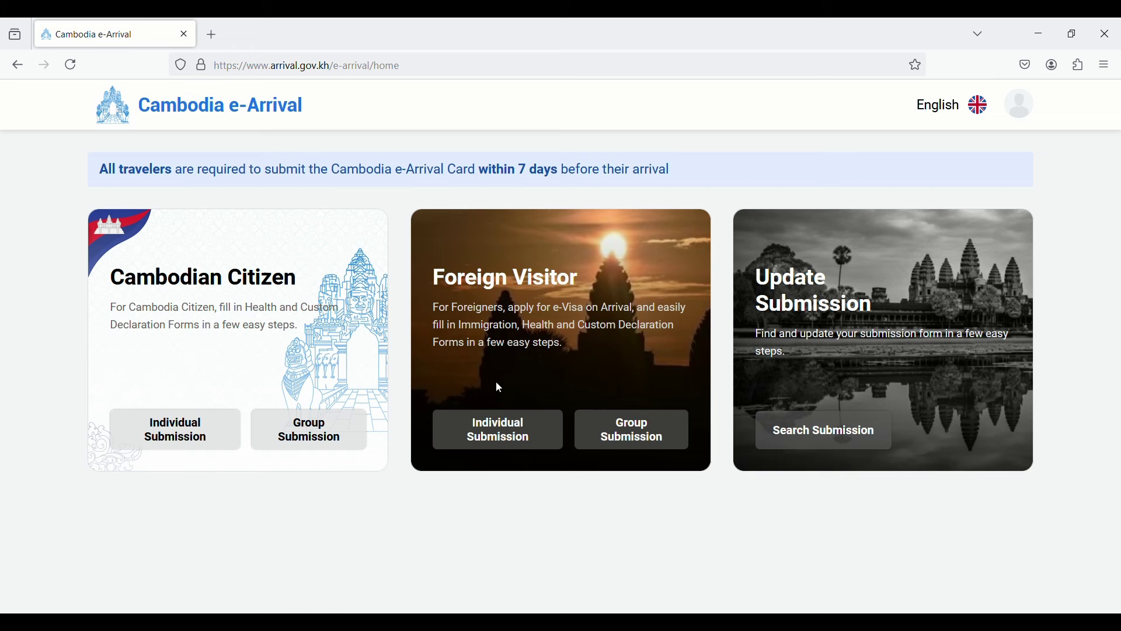
click(499, 432)
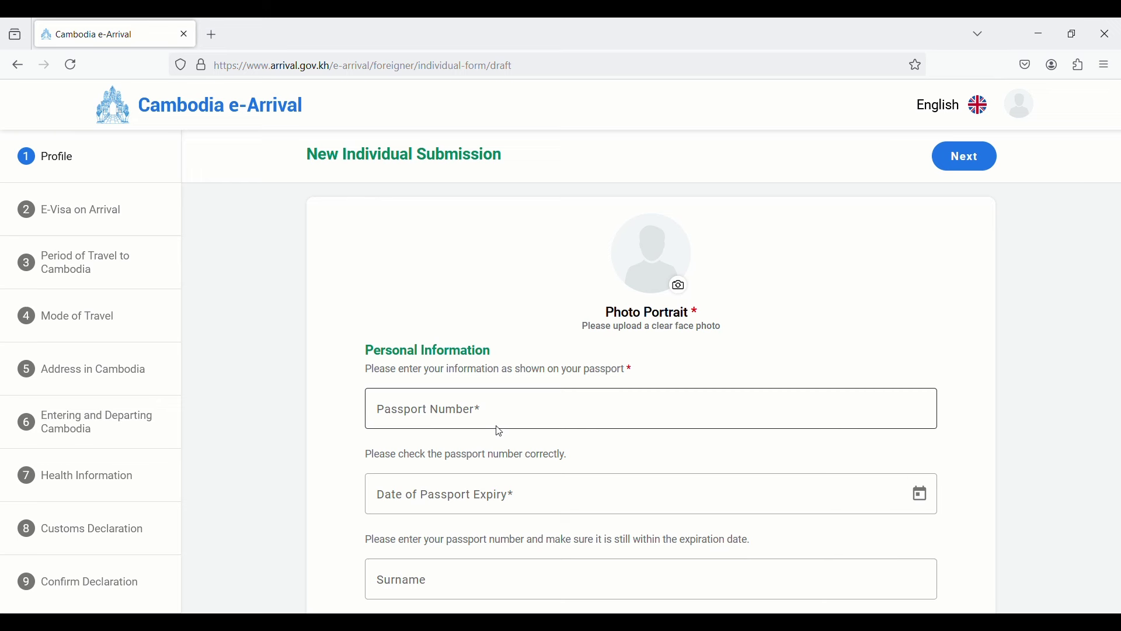
- Enter the passport number and a passport expiry date of 6/30/2027
click(458, 415)
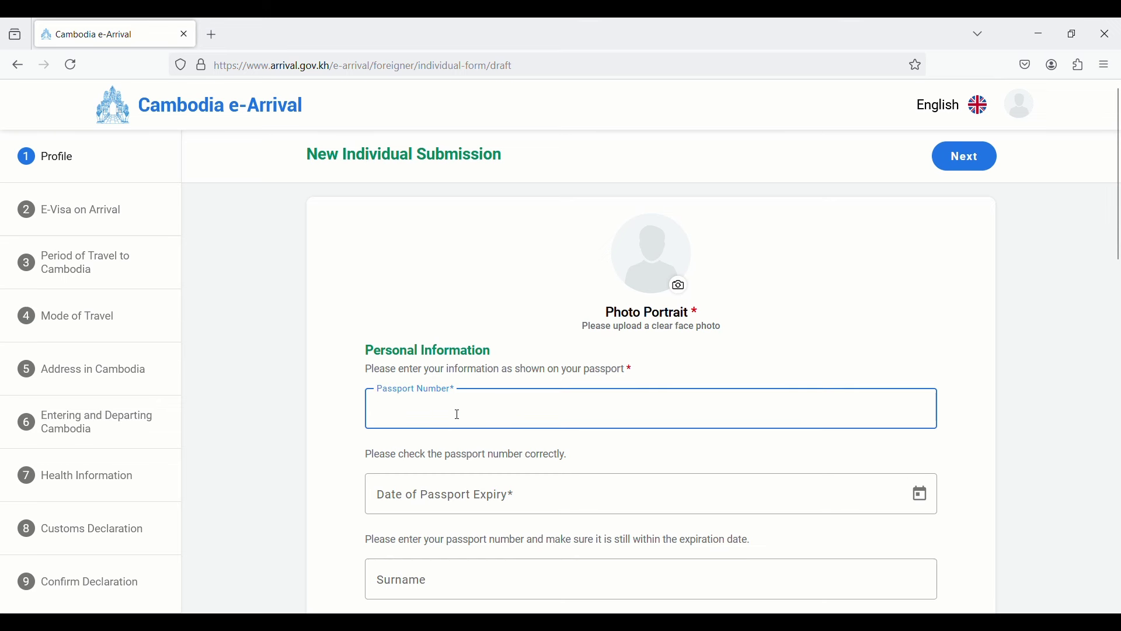
text(XYZ08154711)
click(452, 501)
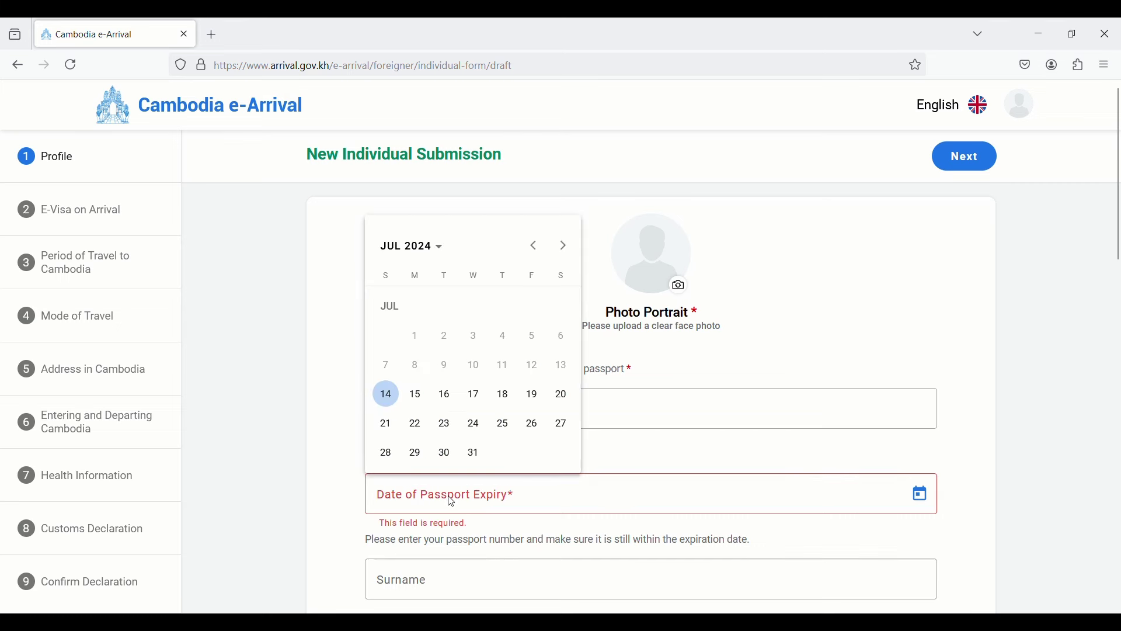
text(6/30/2027)
scroll(643, 380, down, 4)
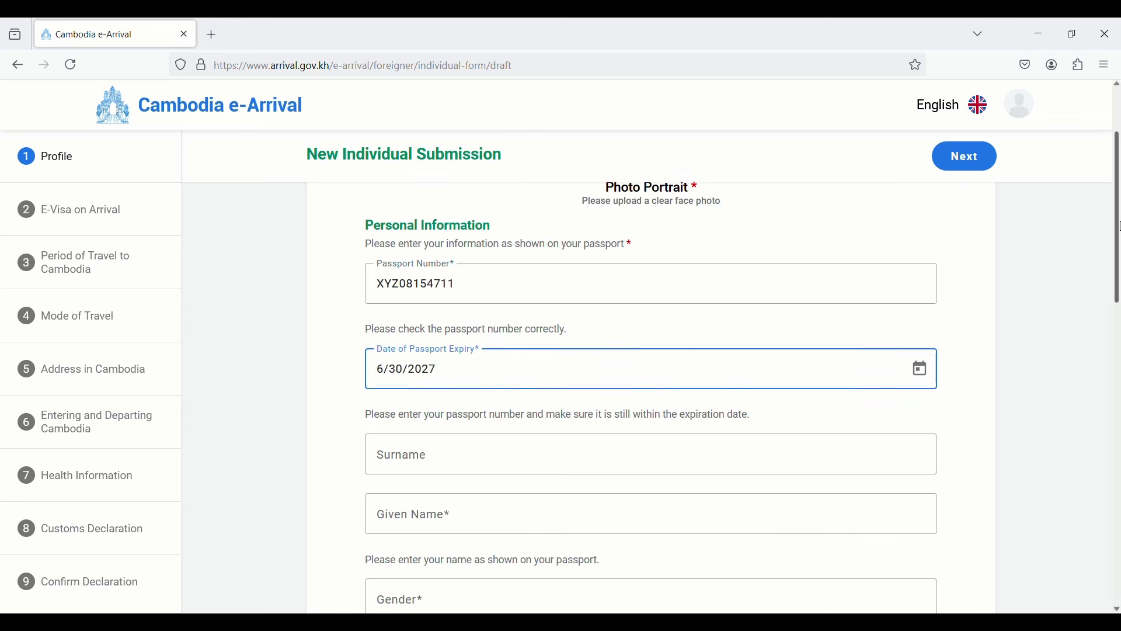
click(643, 363)
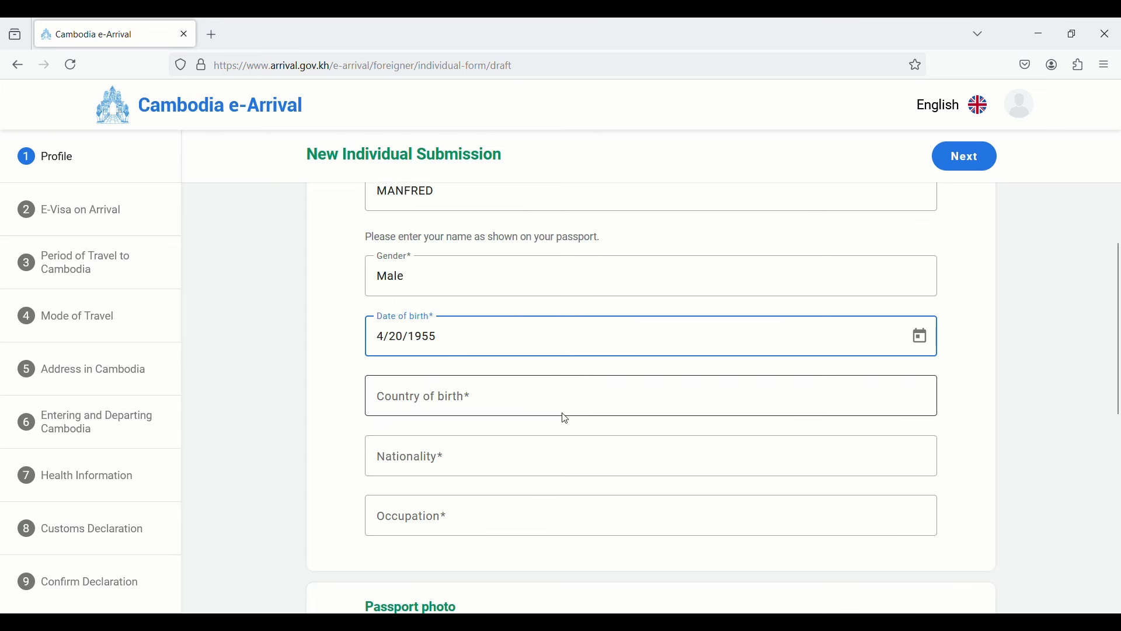
- Set the country of birth to Germany and the nationality to German
click(542, 405)
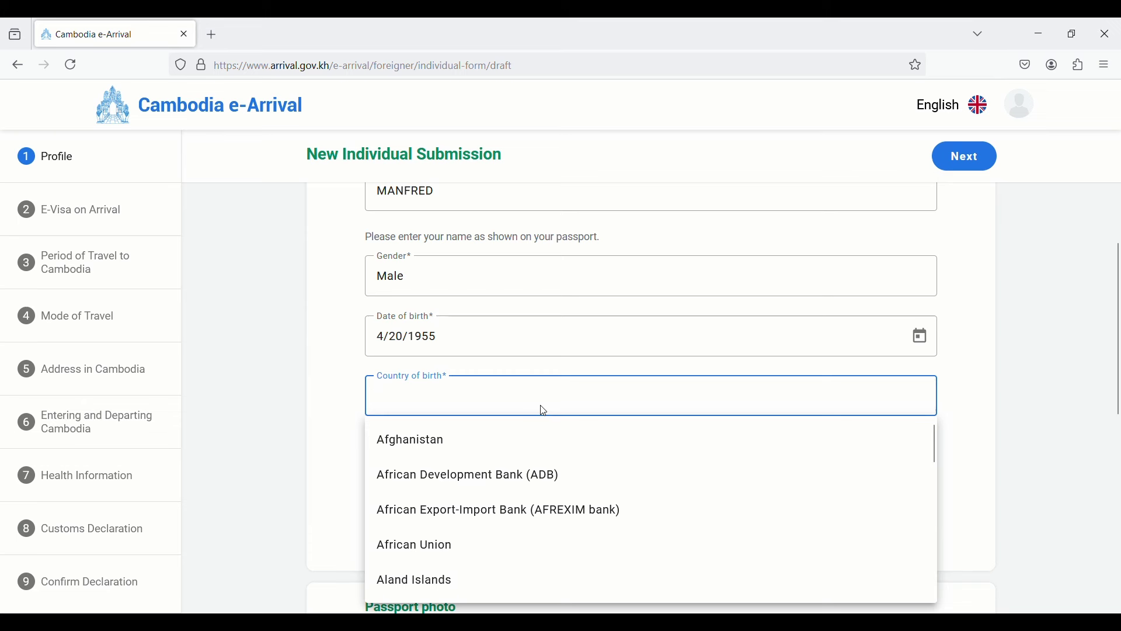
text(Ger)
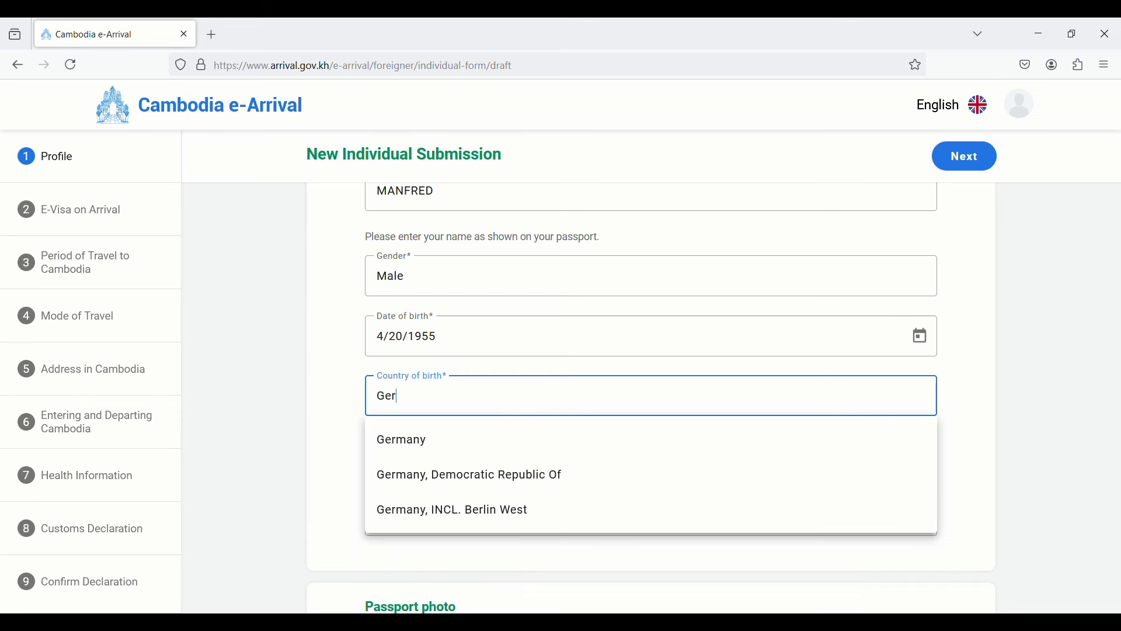
text(many)
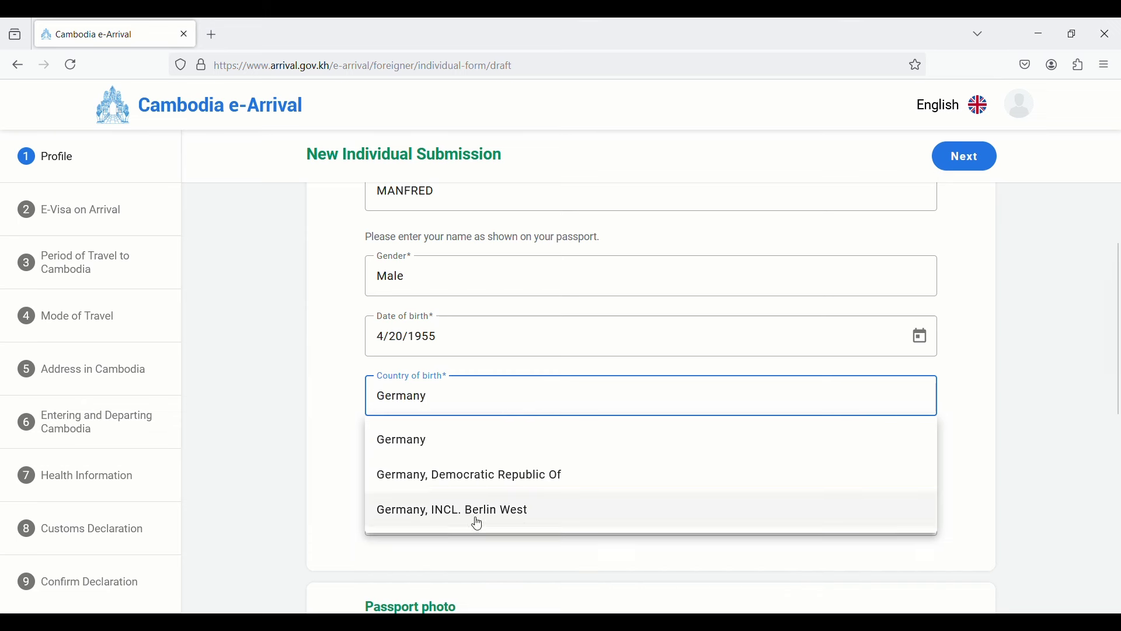
click(424, 435)
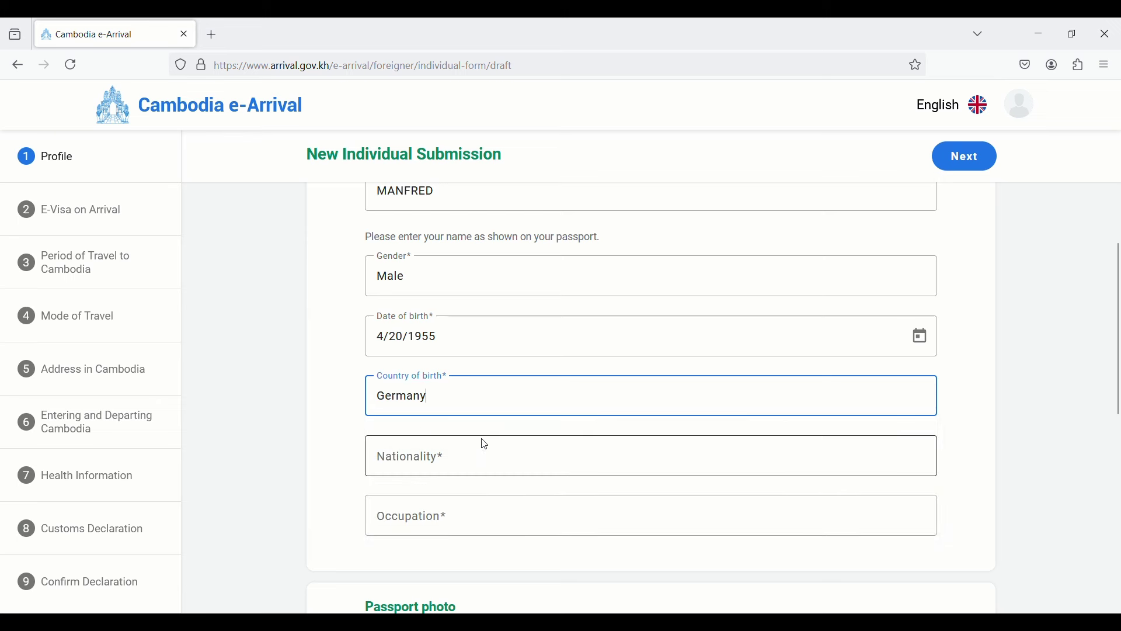
click(504, 465)
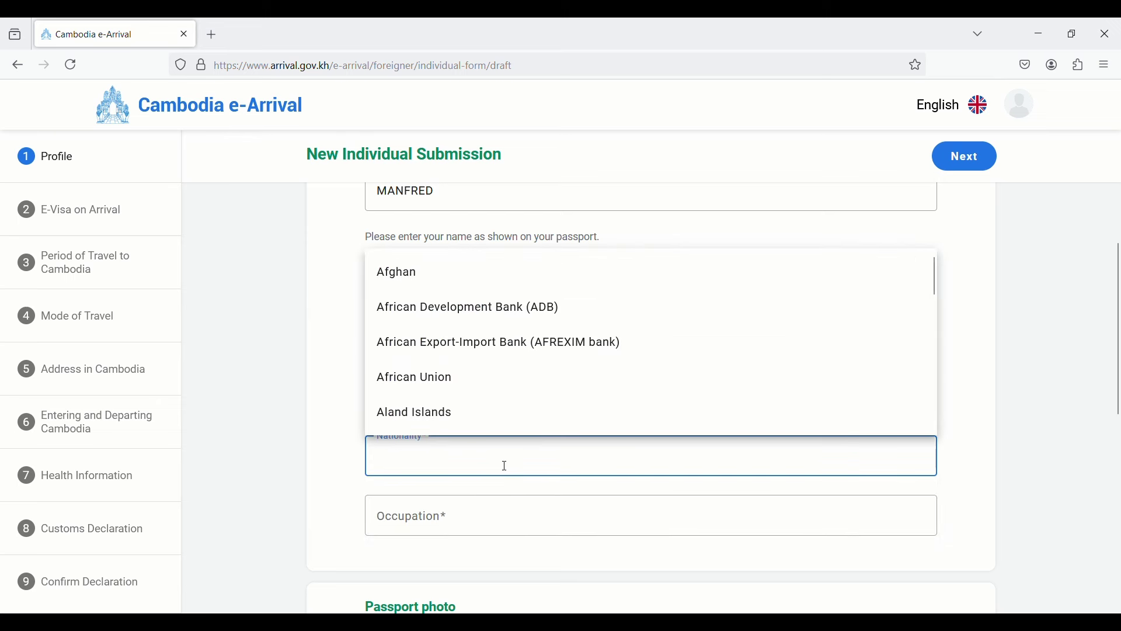
text(German)
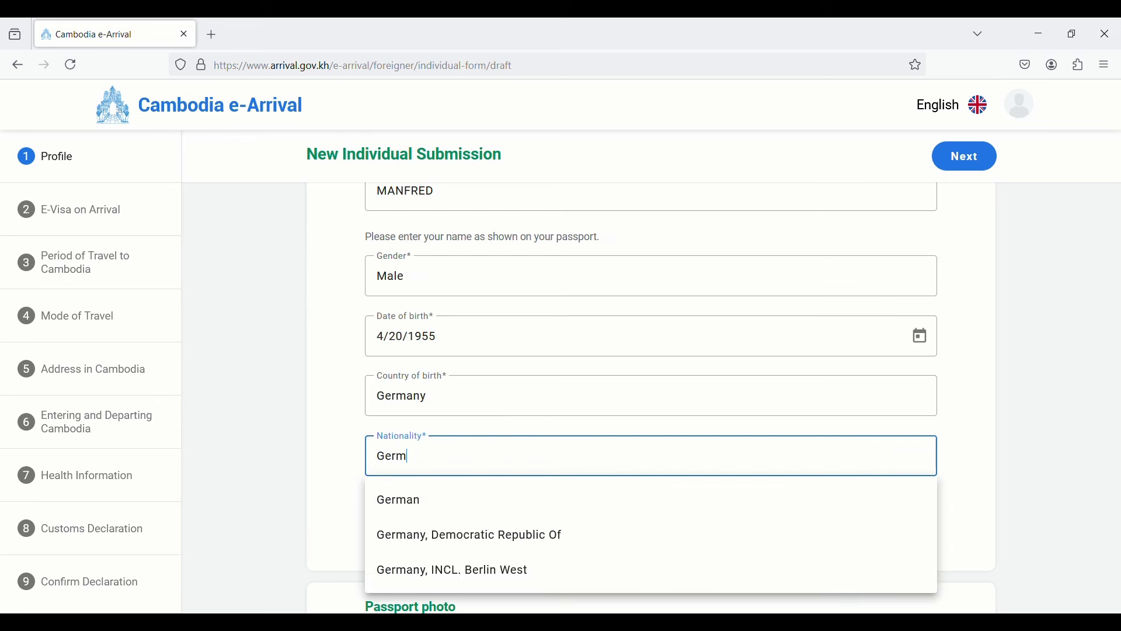
click(430, 500)
- Enter 'retired' as the occupation
click(479, 526)
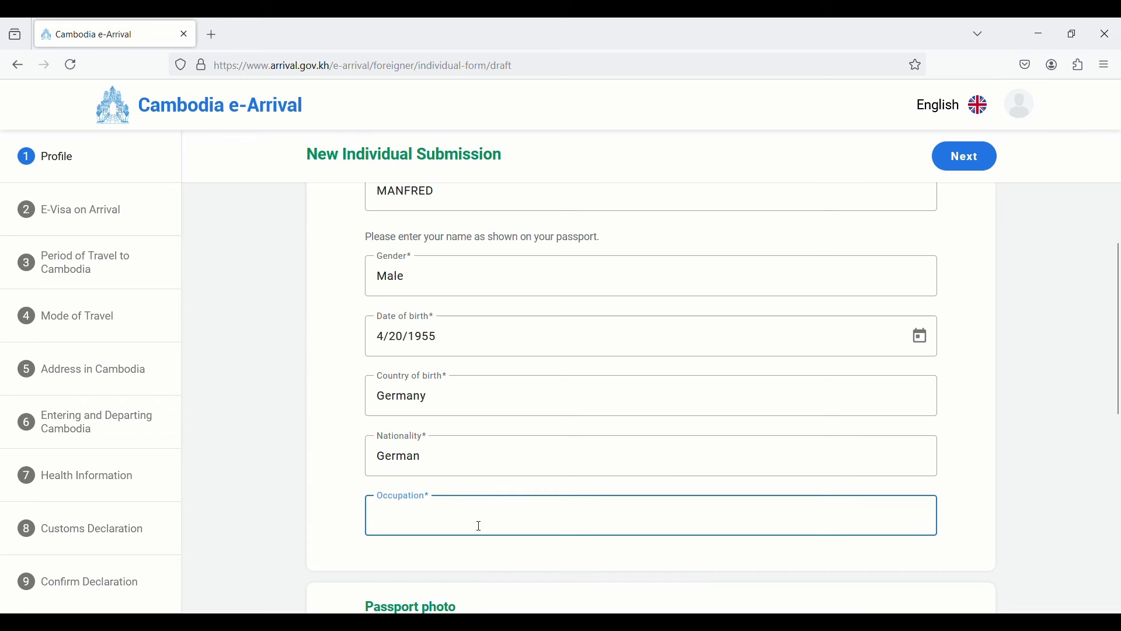
text(retired)
click(513, 554)
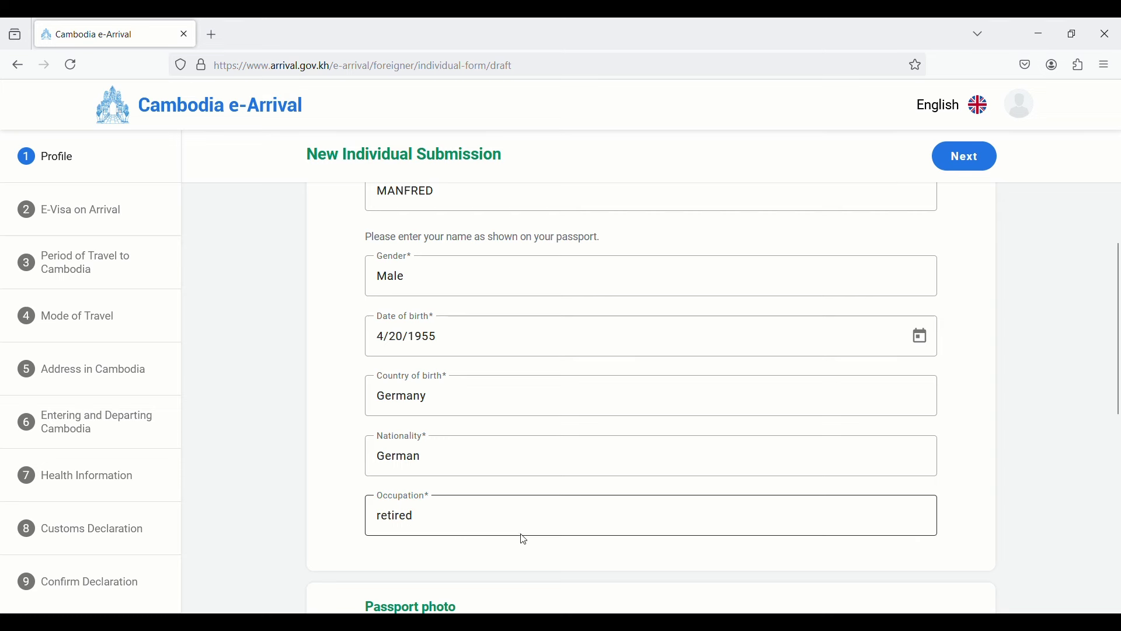
scroll(508, 536, down, 2)
scroll(511, 539, up, 2)
scroll(518, 543, down, 4)
- Review the social media contact options, then save the profile and continue
scroll(517, 541, down, 2)
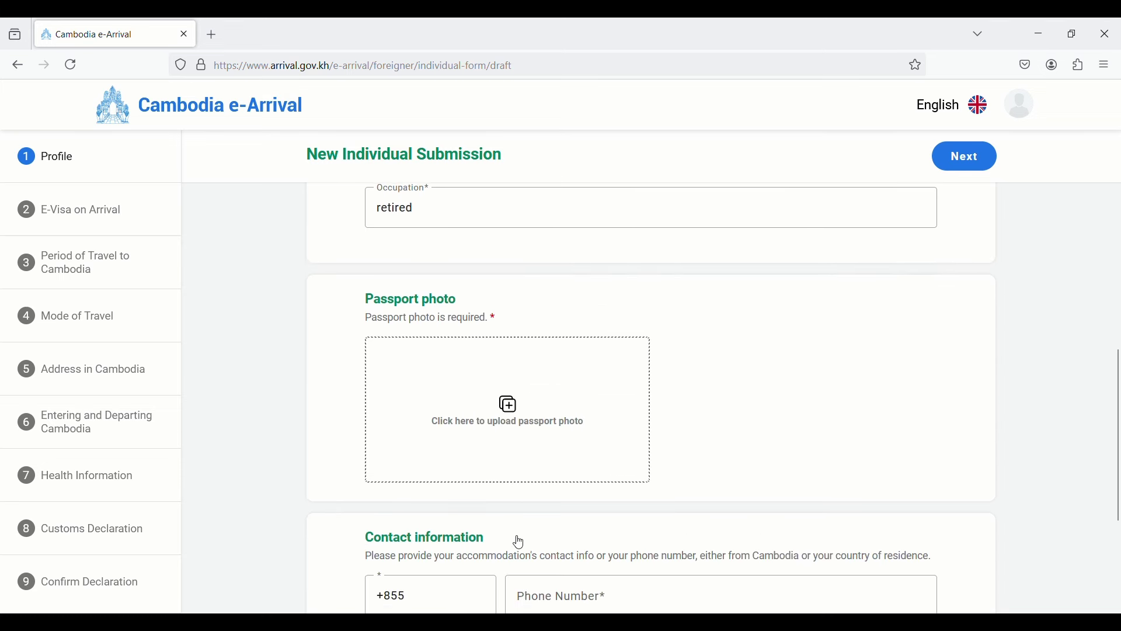
scroll(514, 538, up, 4)
scroll(525, 541, down, 1)
scroll(535, 543, down, 1)
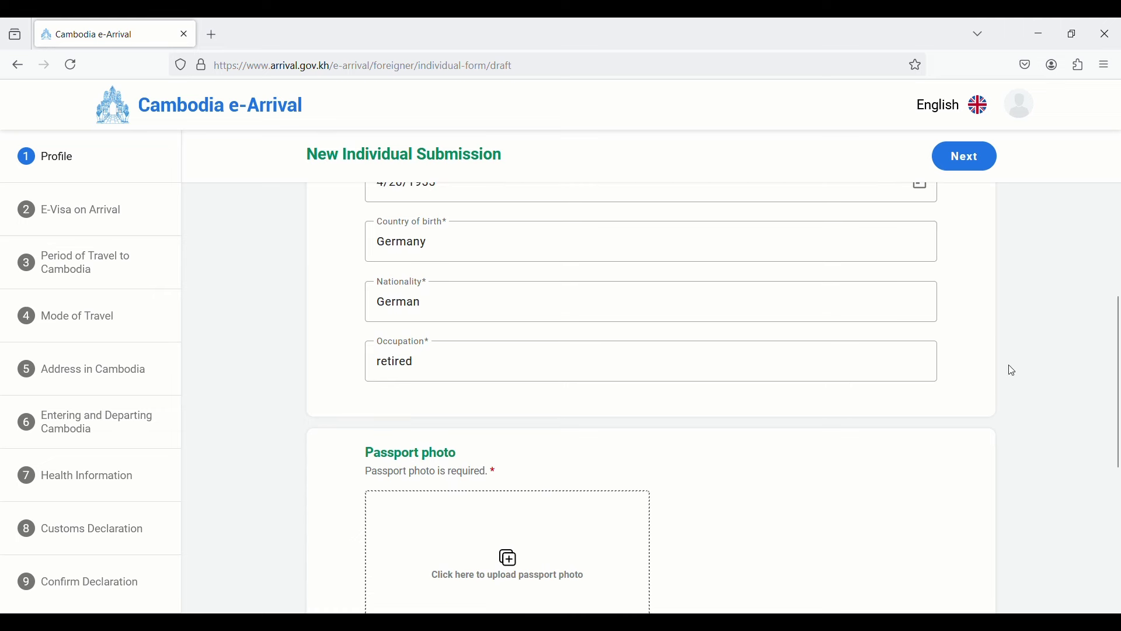
drag(1116, 369, 1118, 505)
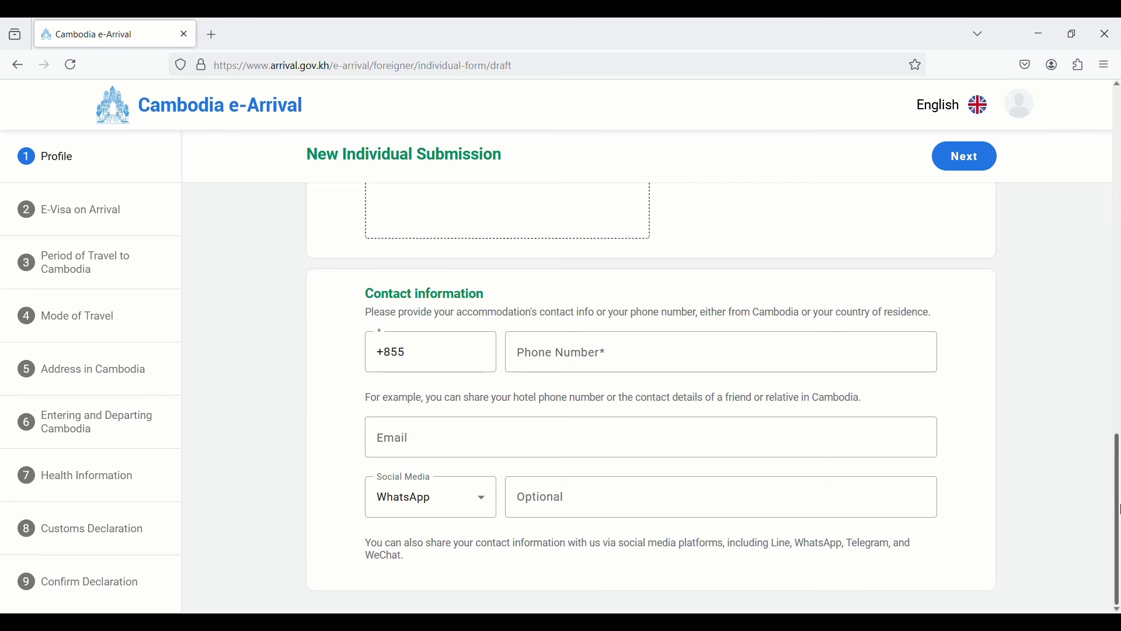
click(488, 512)
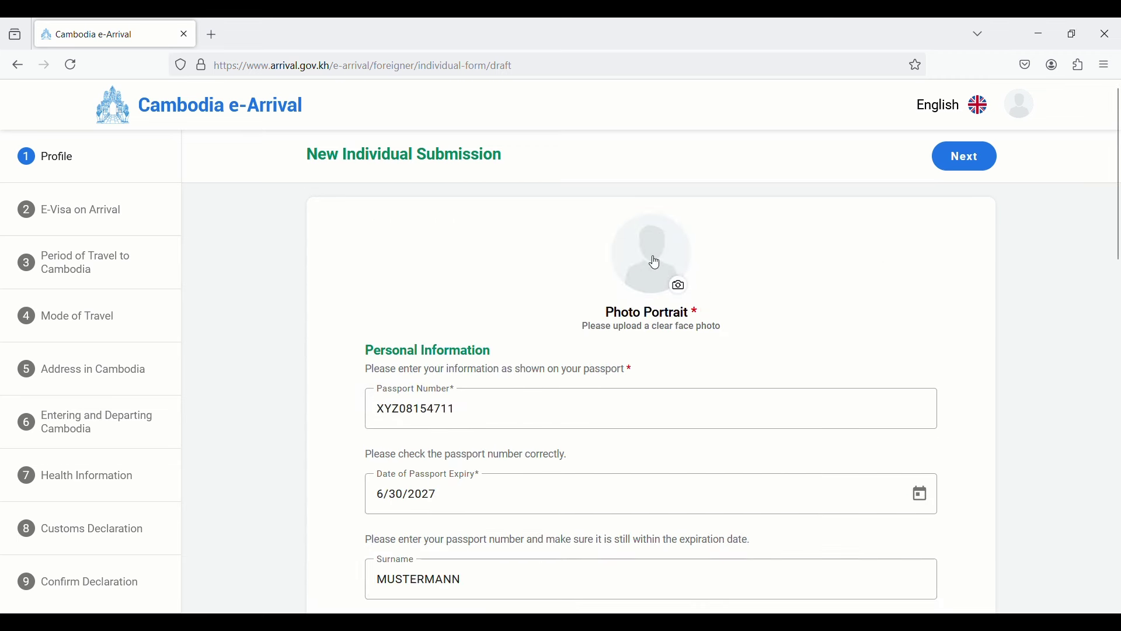
scroll(655, 264, down, 10)
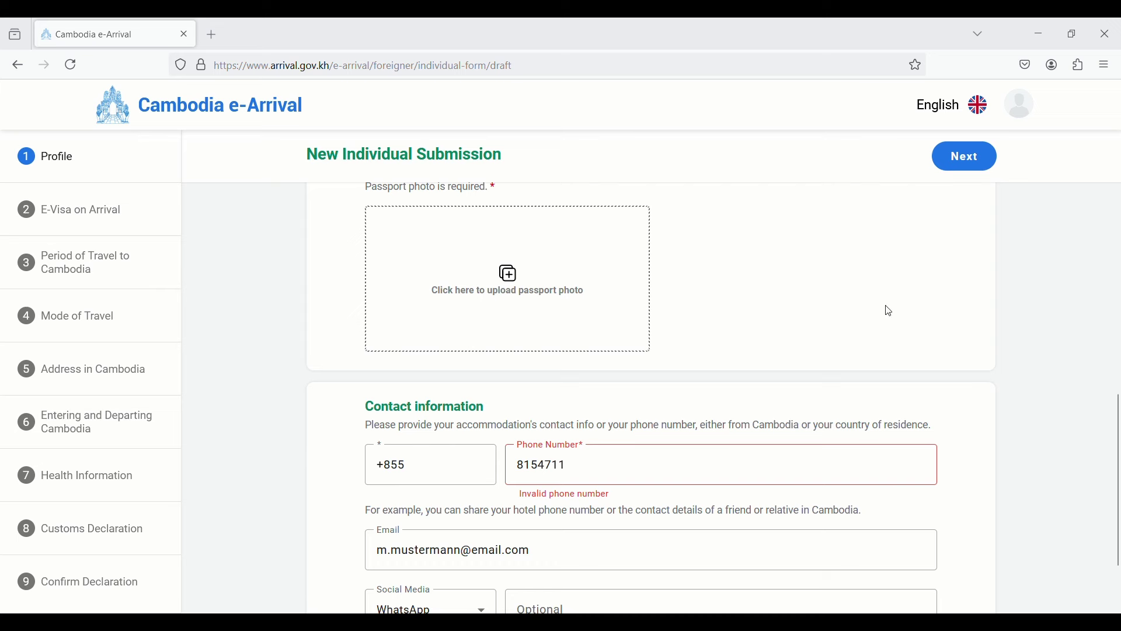
key(Home)
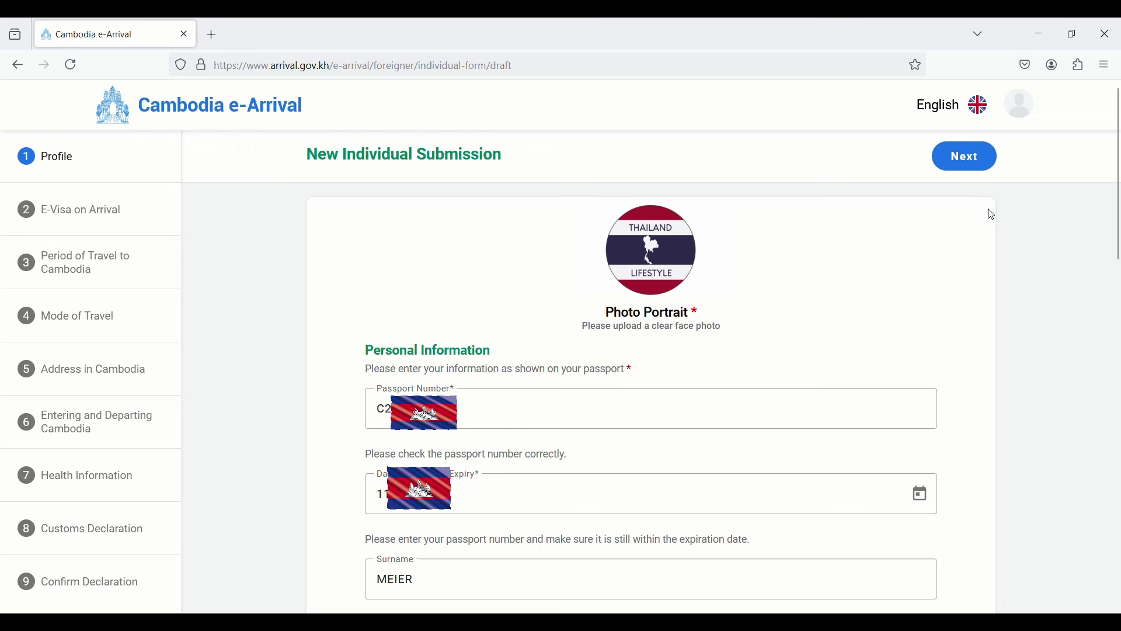
click(964, 156)
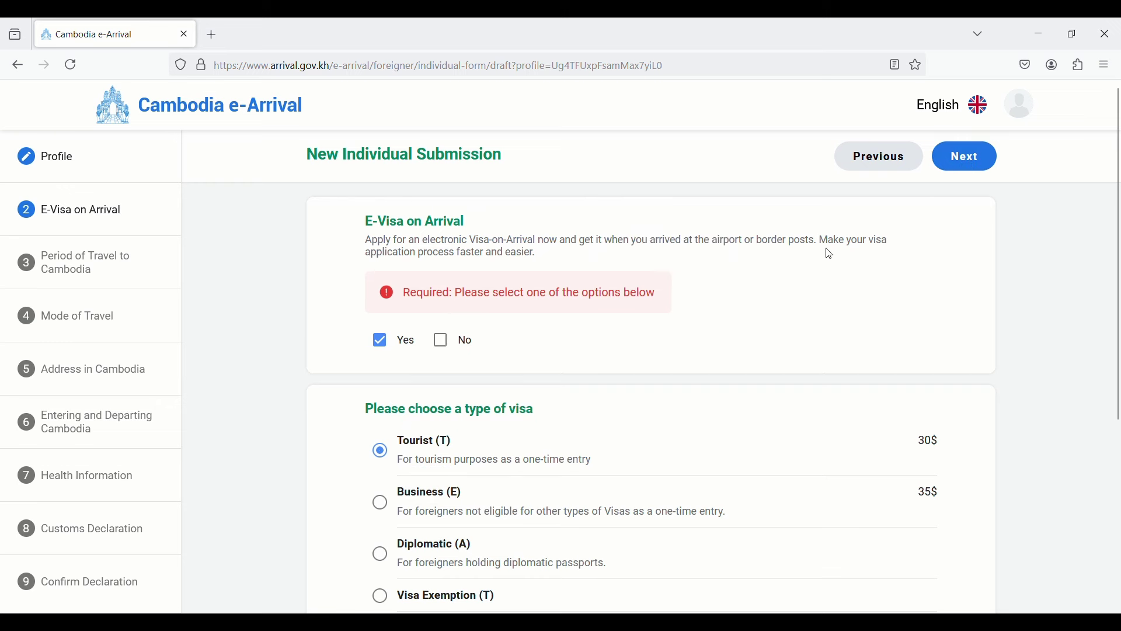
- Answer No to E-Visa on Arrival, continue, and accept the visa-on-arrival reminder
click(444, 346)
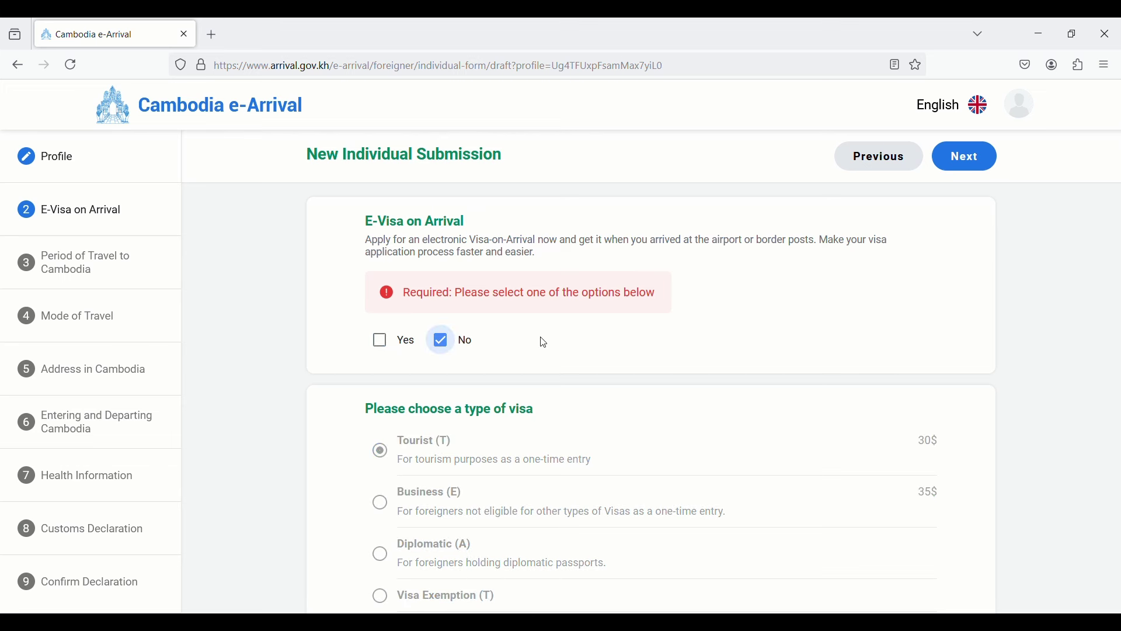
click(389, 349)
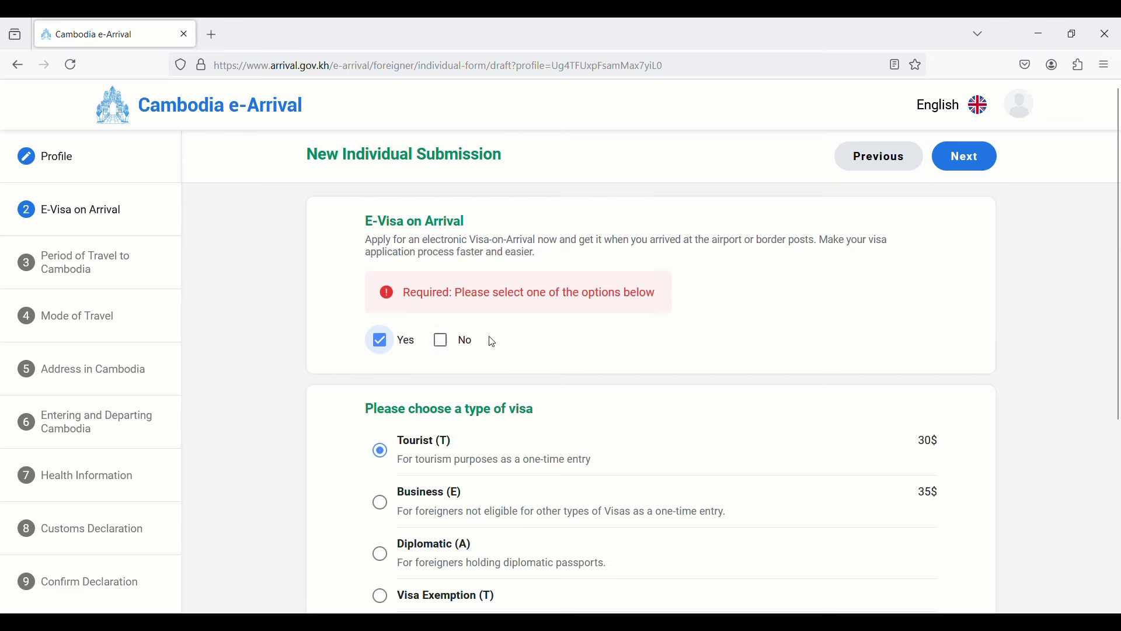
scroll(600, 354, down, 2)
scroll(597, 355, up, 2)
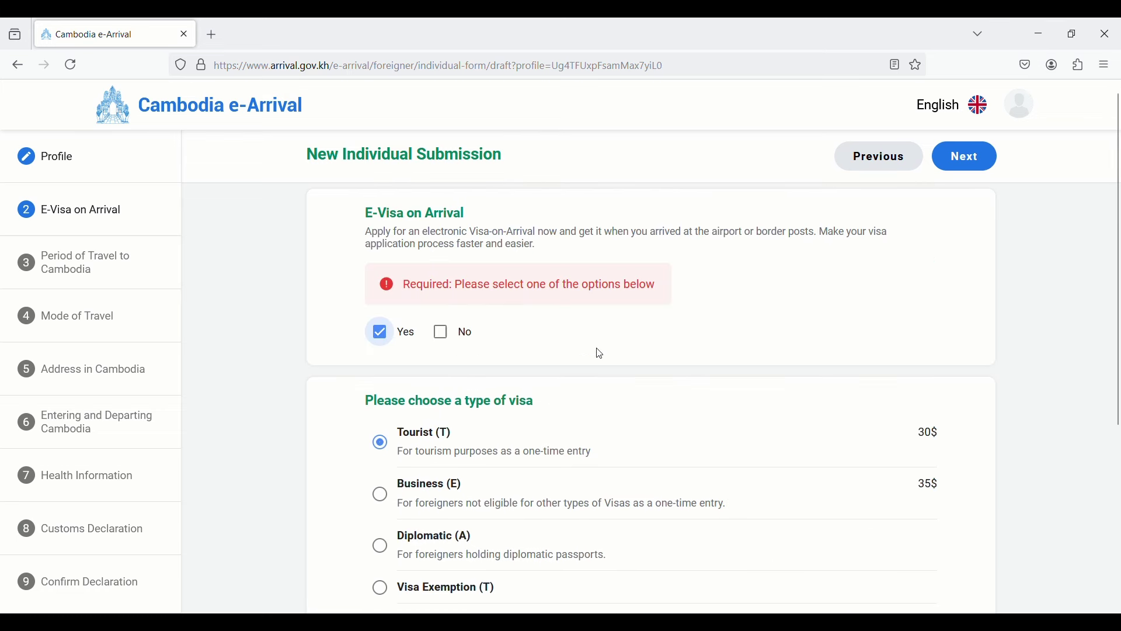
scroll(1118, 270, down, 1)
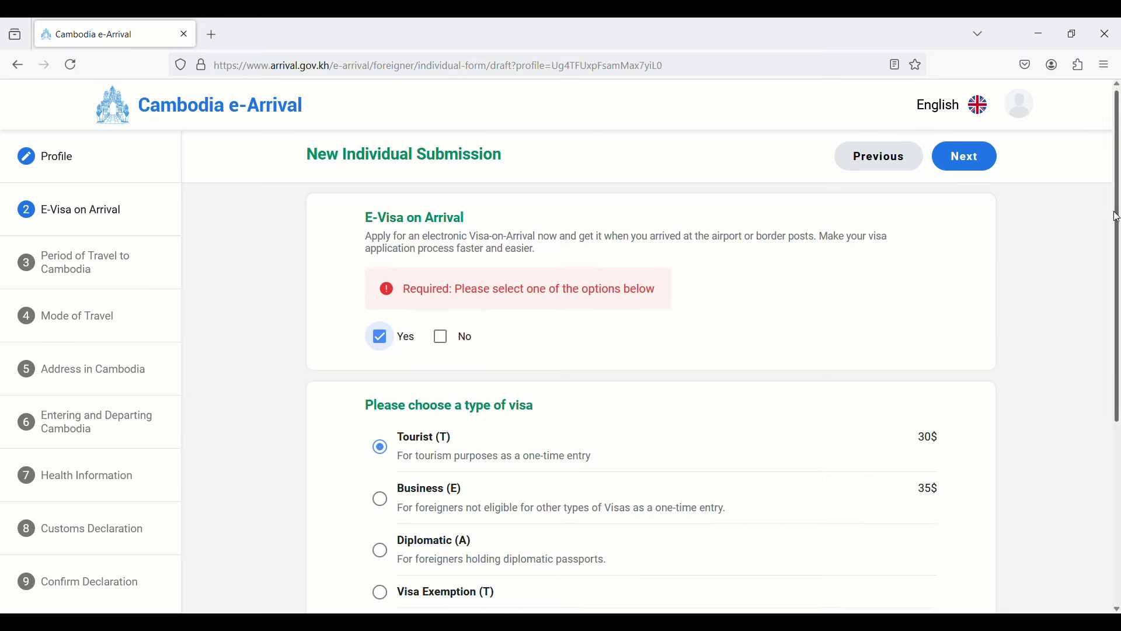
scroll(584, 350, up, 1)
click(443, 345)
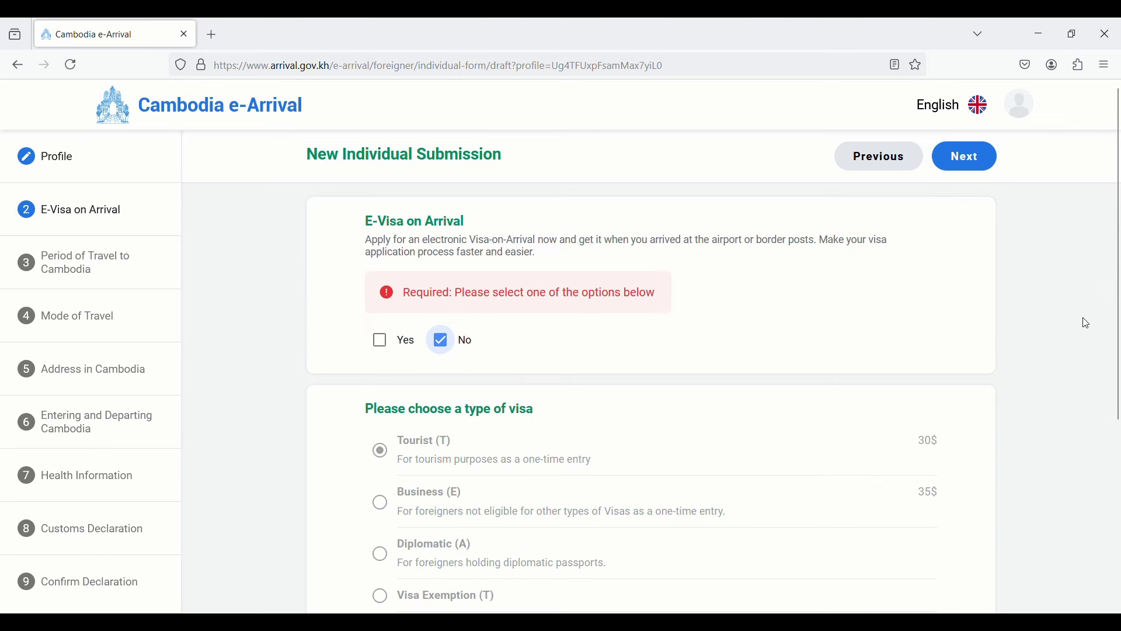
mouse_move(1118, 301)
mouse_down()
mouse_move(1118, 475)
mouse_move(1109, 296)
mouse_up()
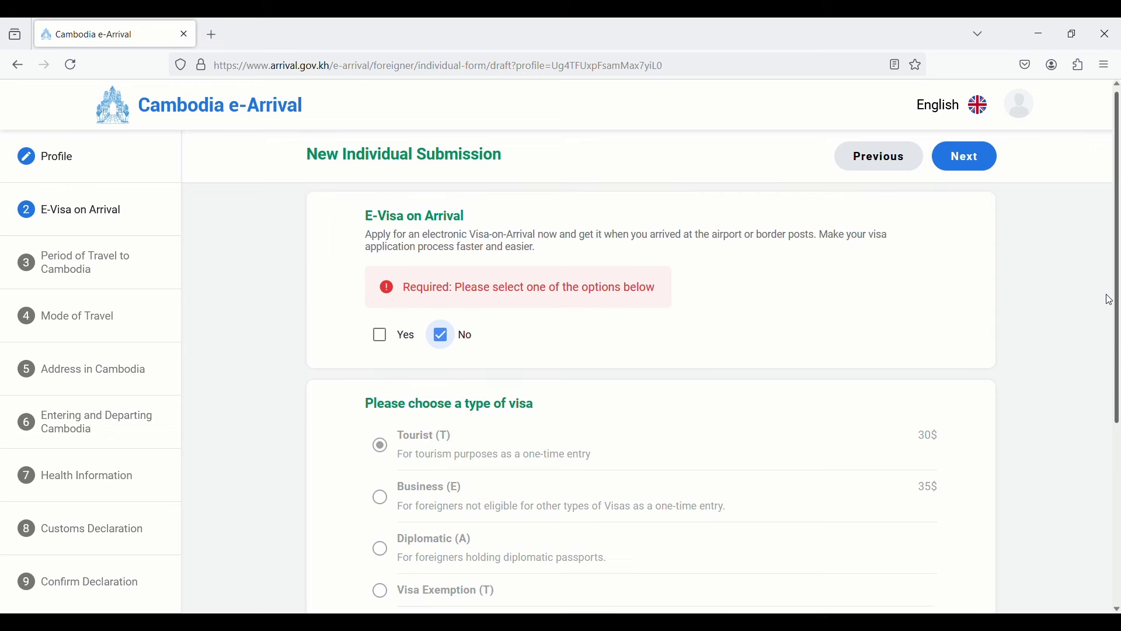
click(978, 161)
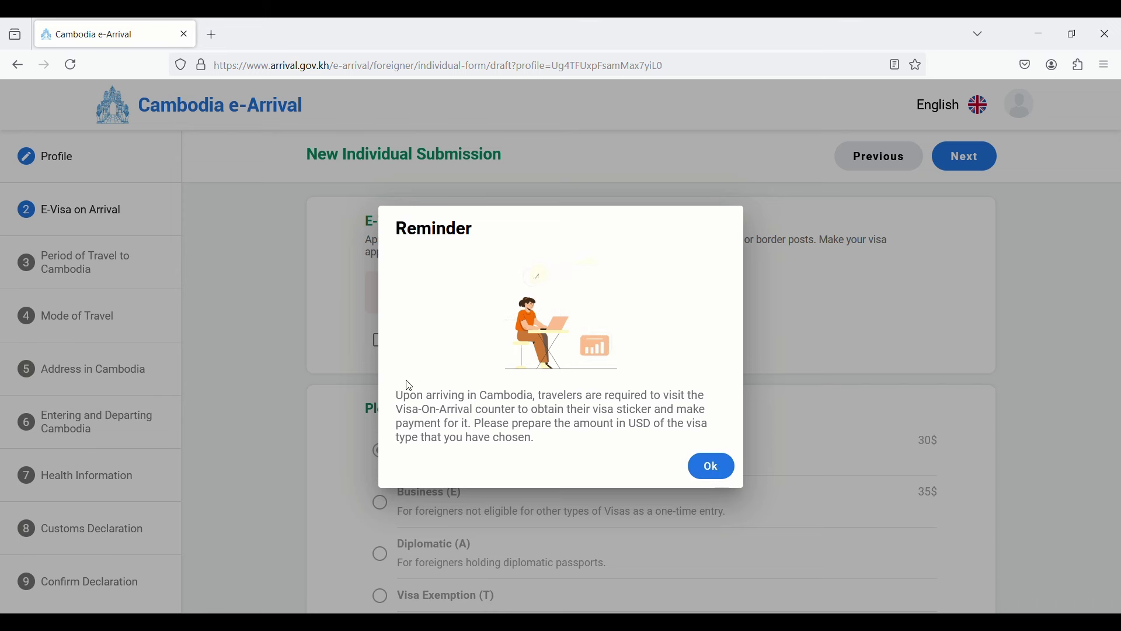
click(716, 469)
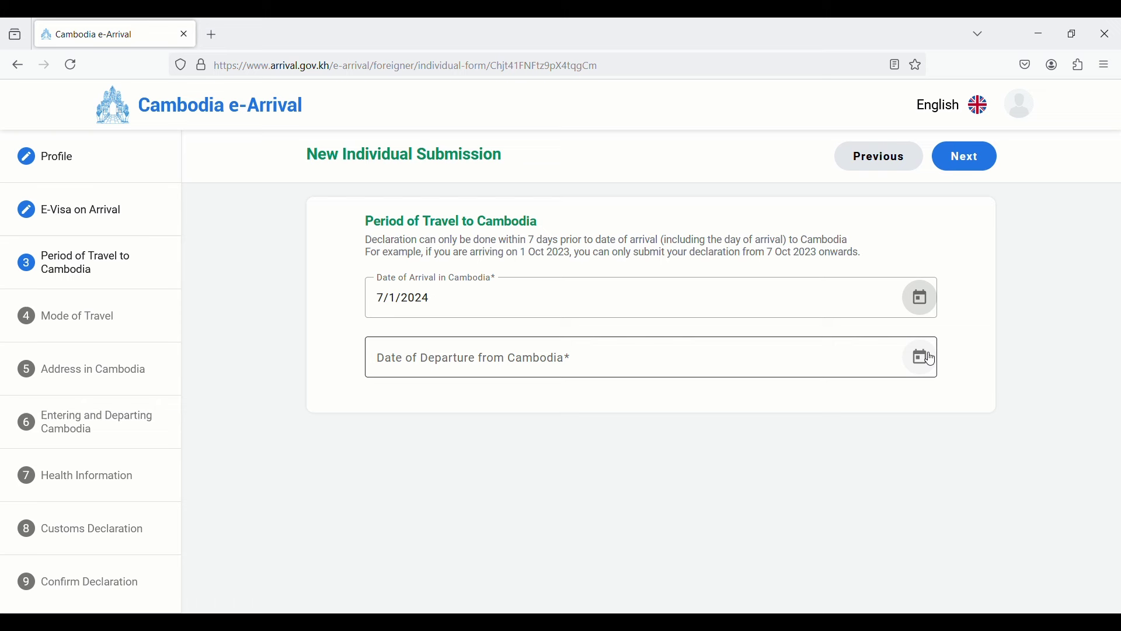
- Set the departure date to 30 July 2024 and continue to Mode of Travel
click(932, 358)
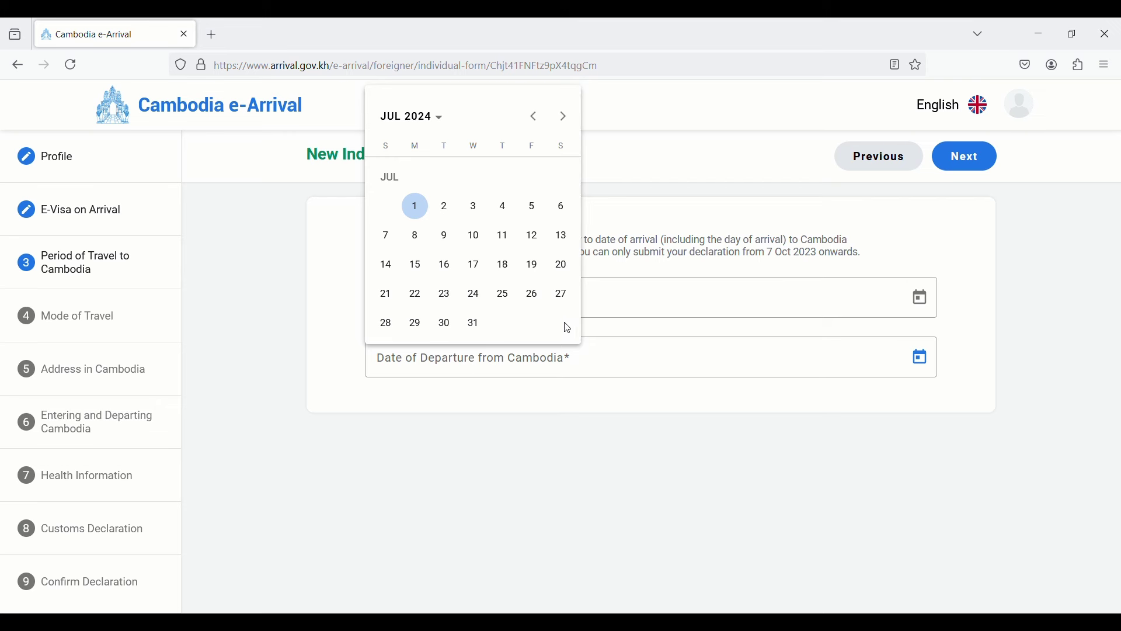
click(448, 324)
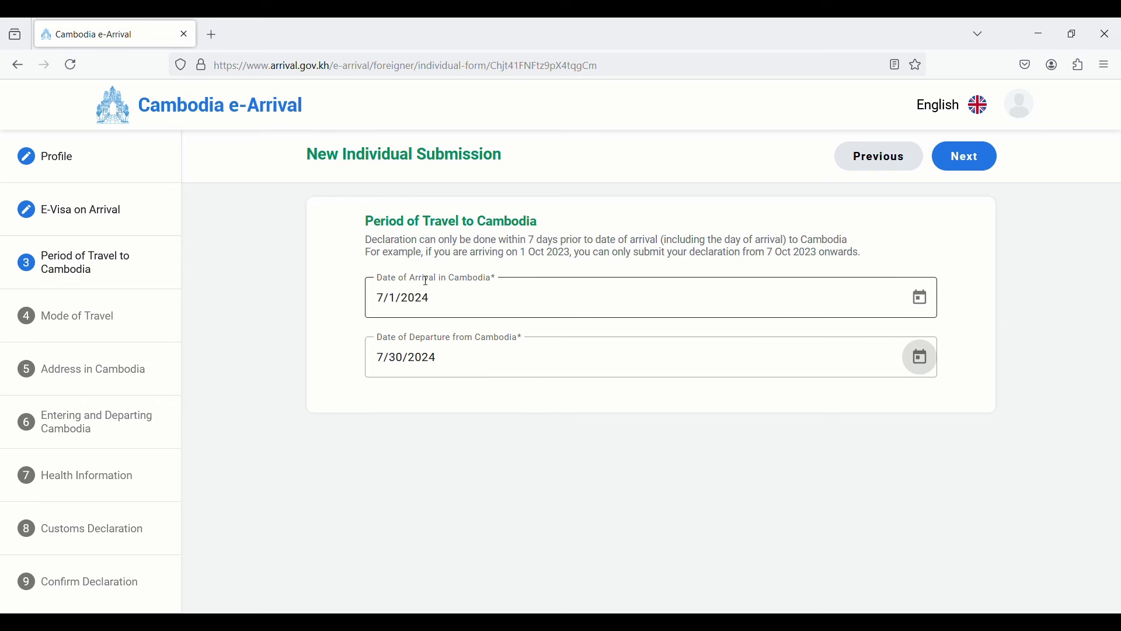
click(967, 164)
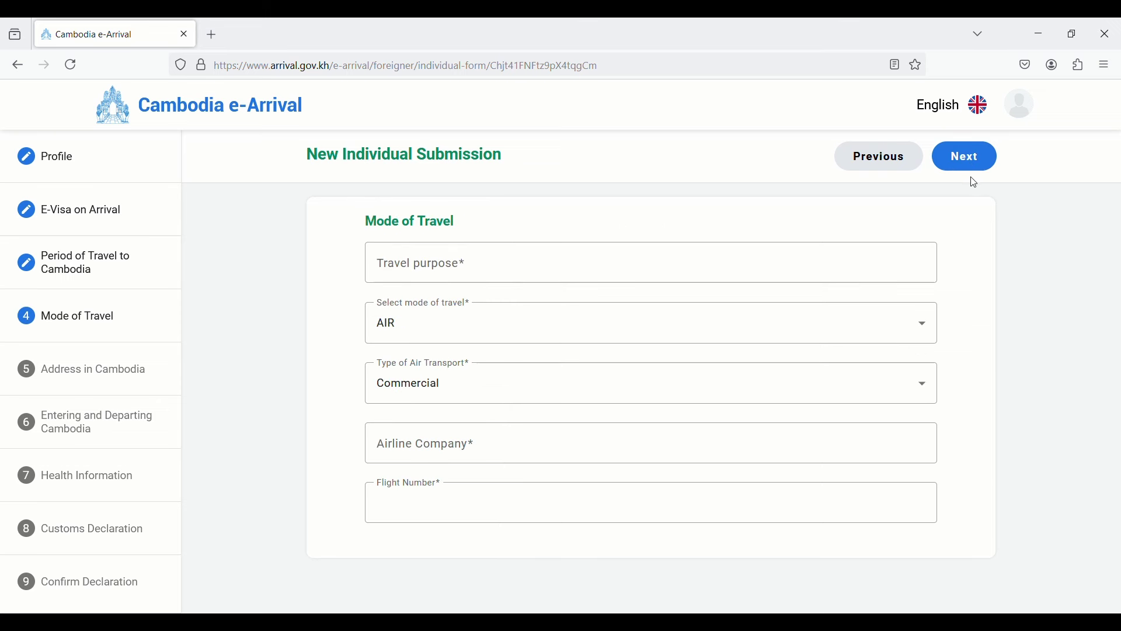
- Enter travel purpose business, mode LAND, vehicle Car and company Private, then continue
click(557, 265)
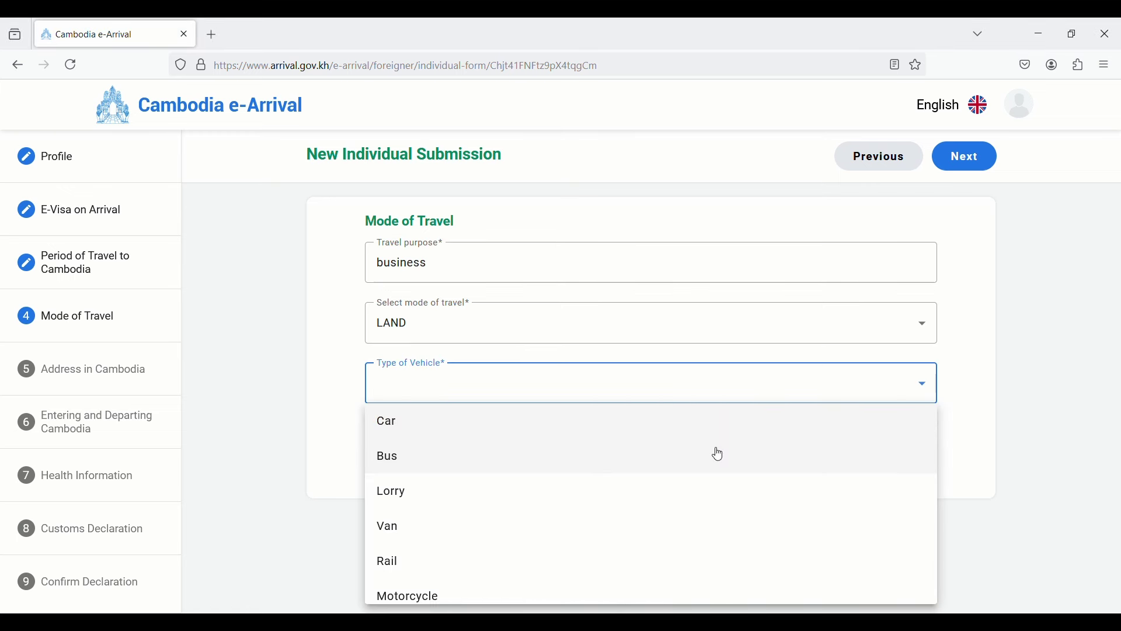
click(976, 328)
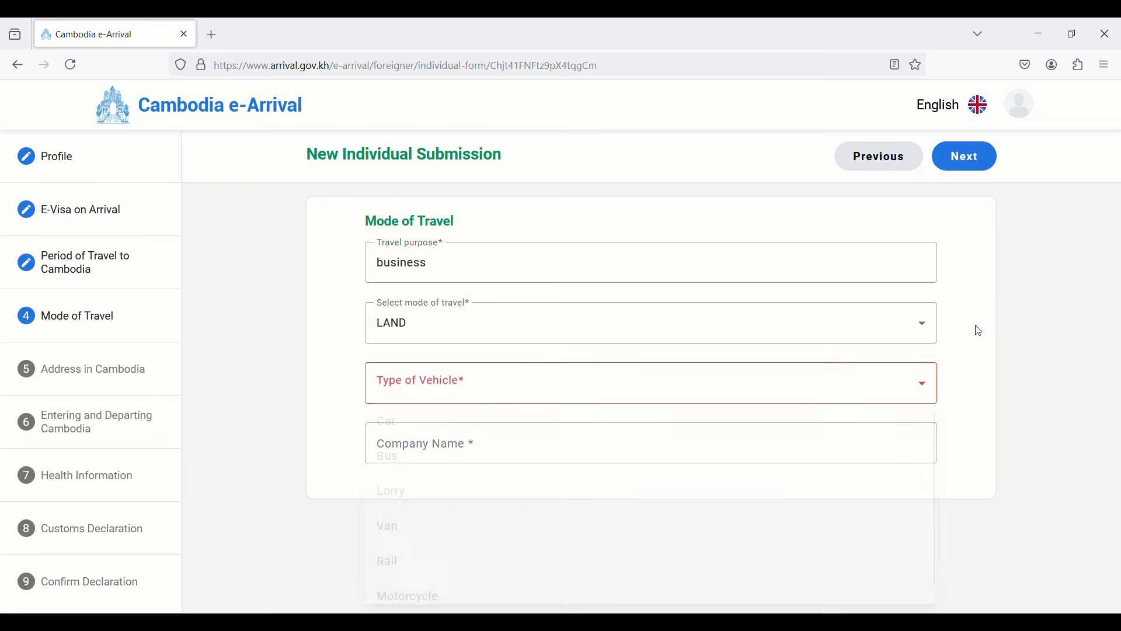
click(926, 324)
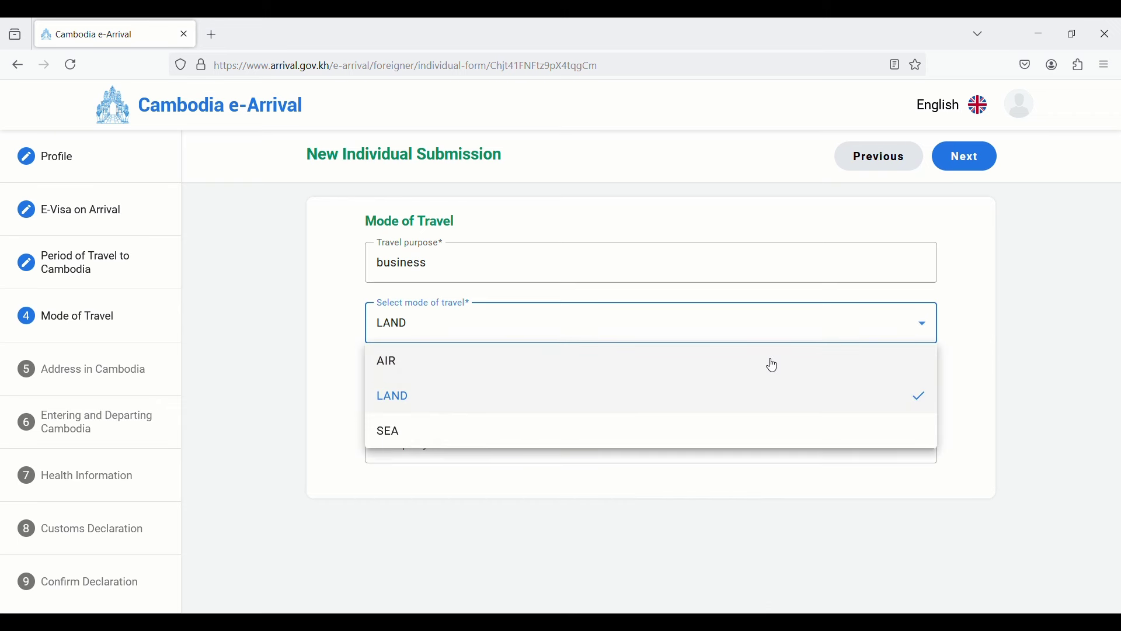
click(777, 407)
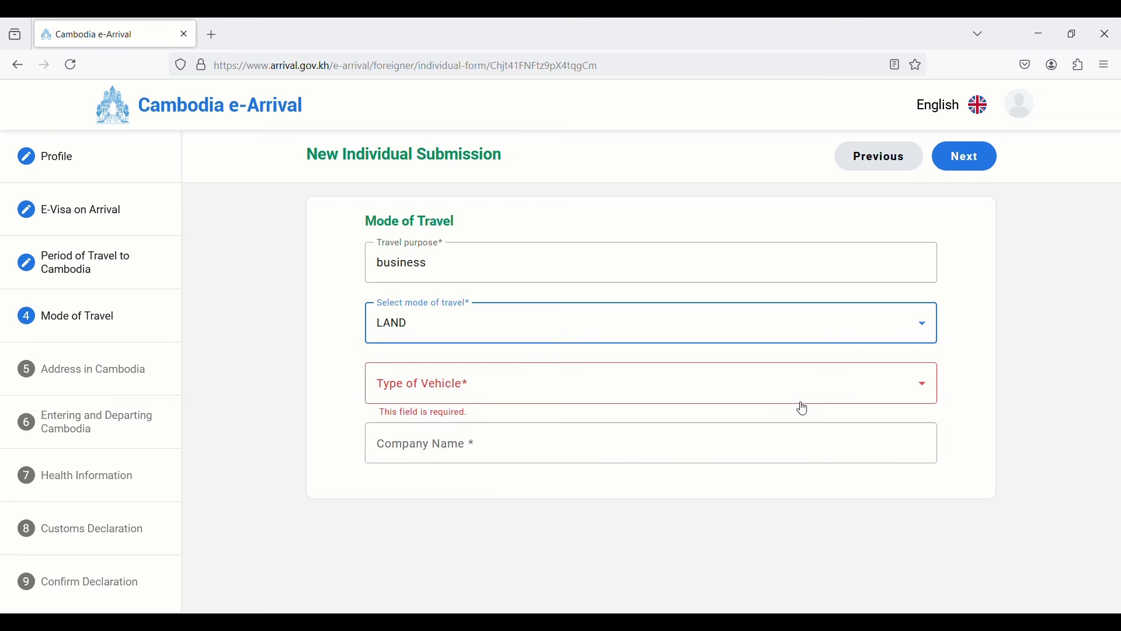
click(928, 386)
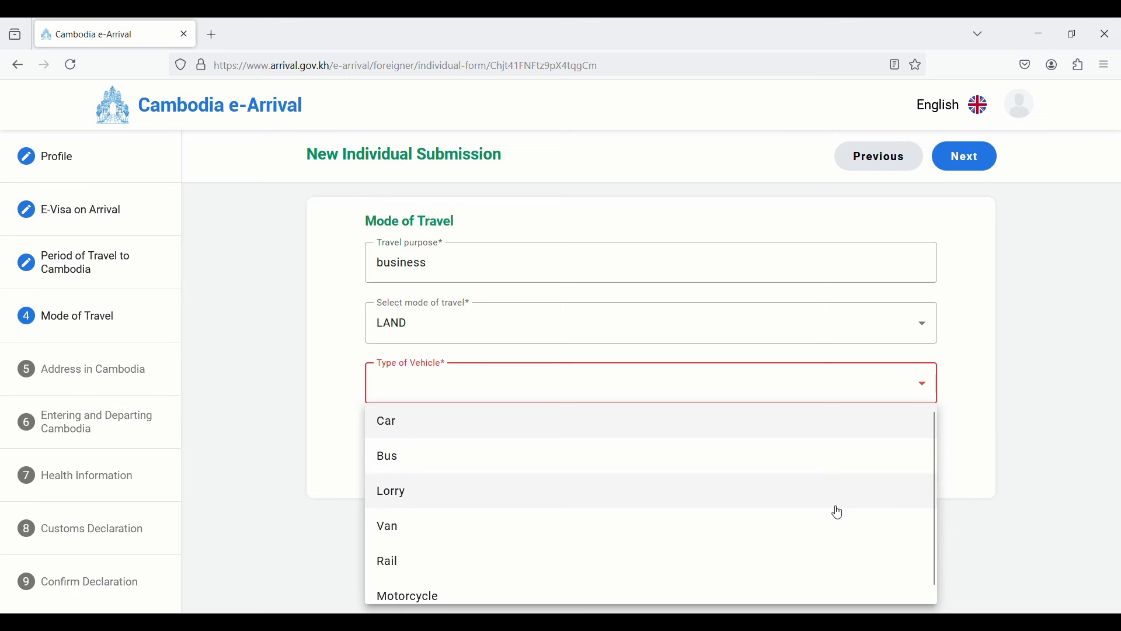
click(742, 422)
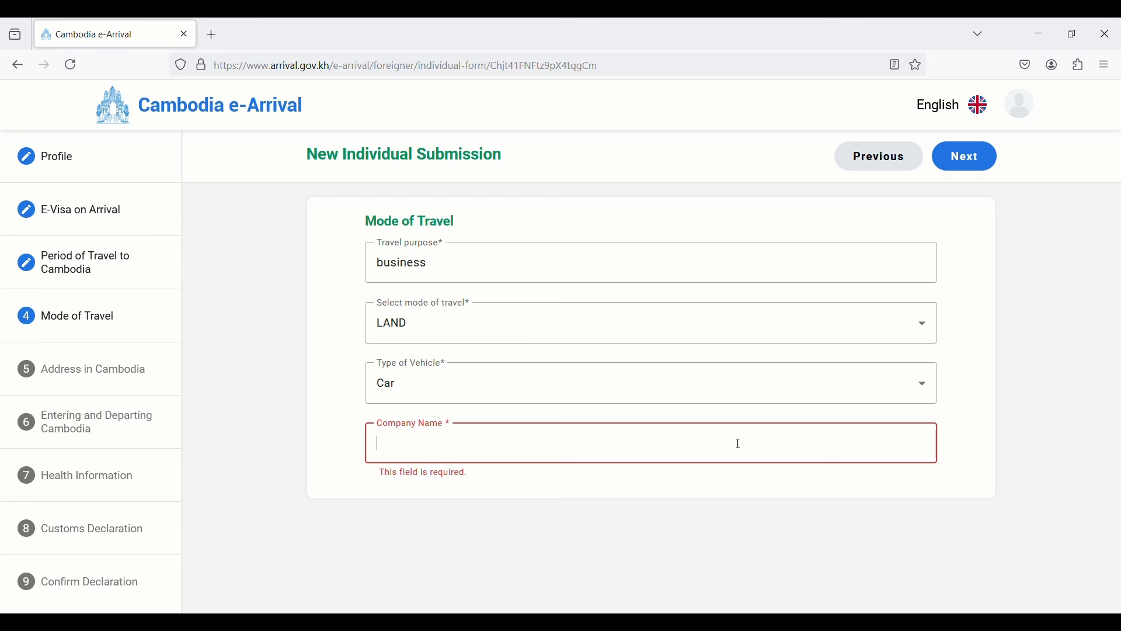
text(Private)
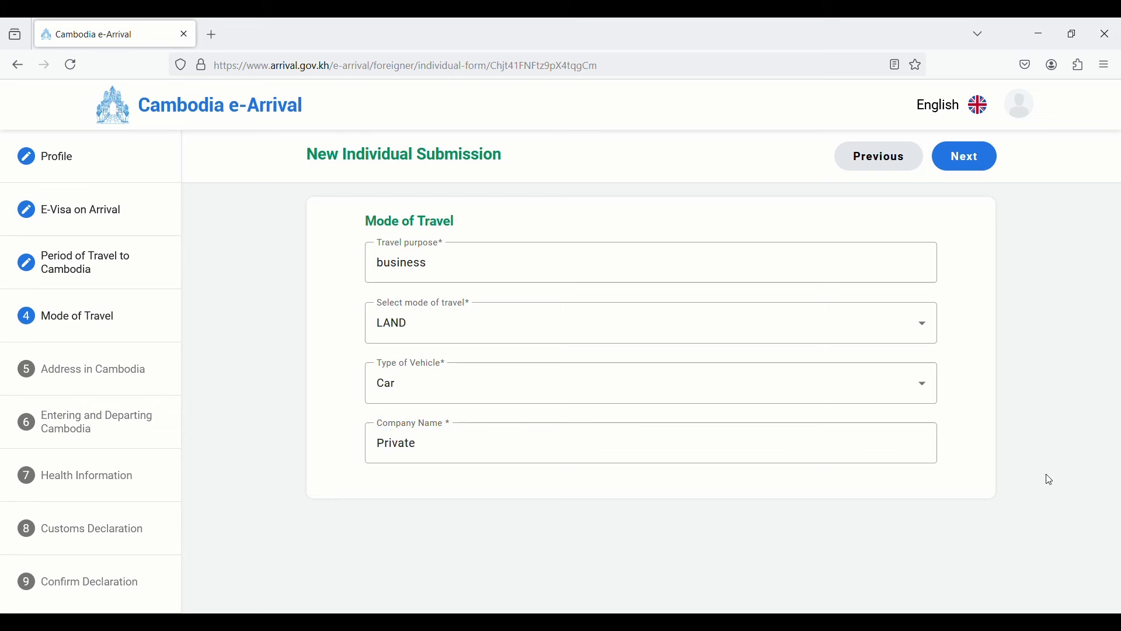
click(972, 161)
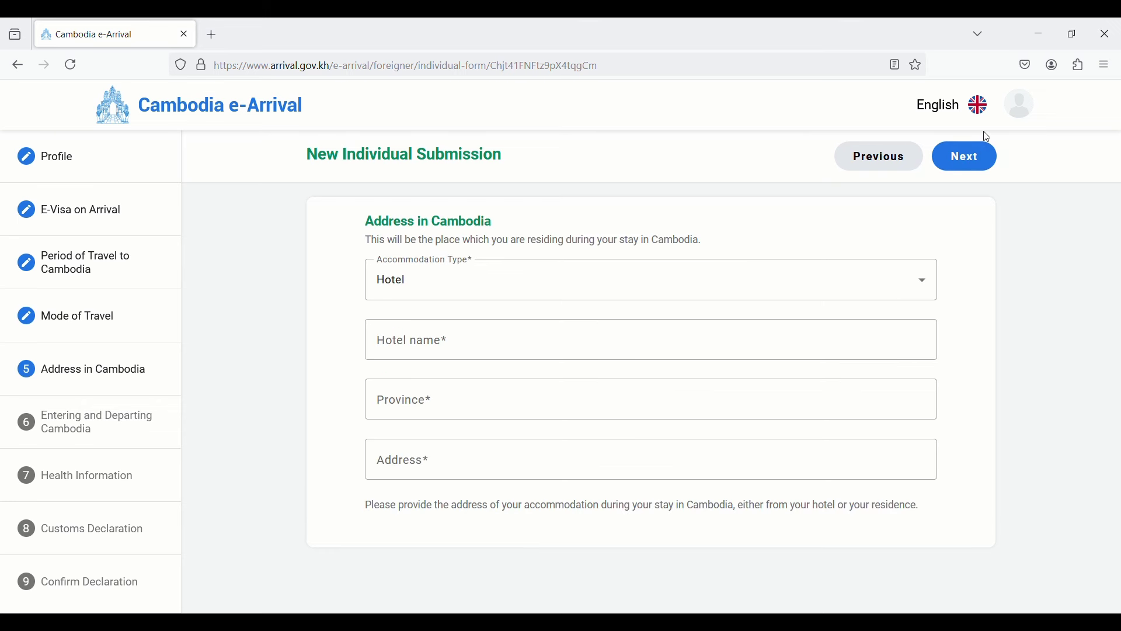